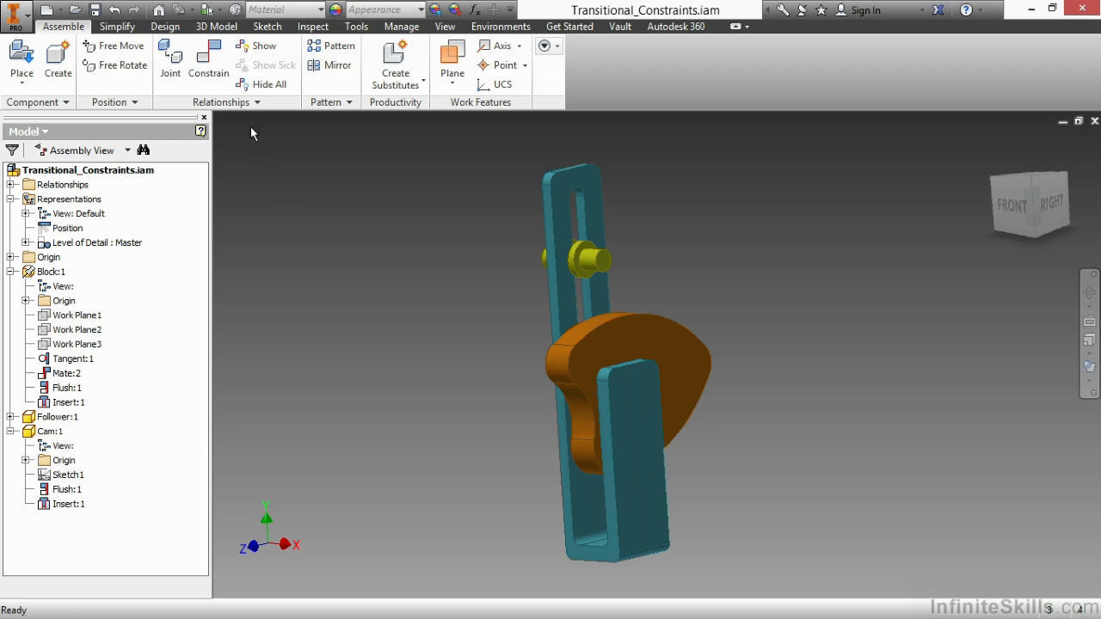
Try a transitional constraint between the follower's pin face and the cam's lowest curved edge face
click(211, 65)
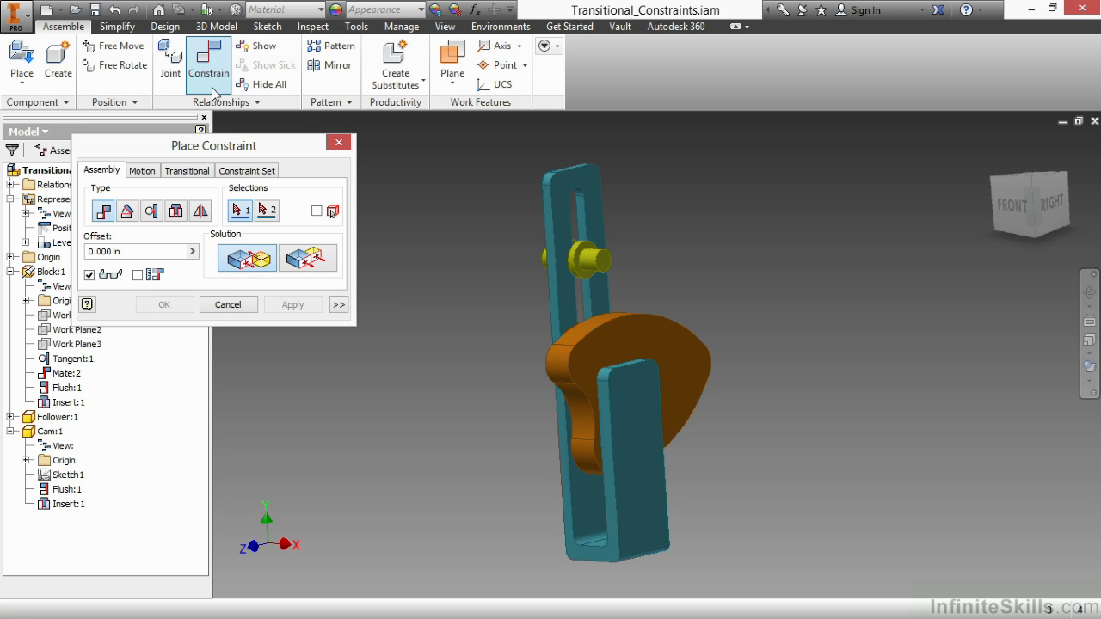
click(187, 171)
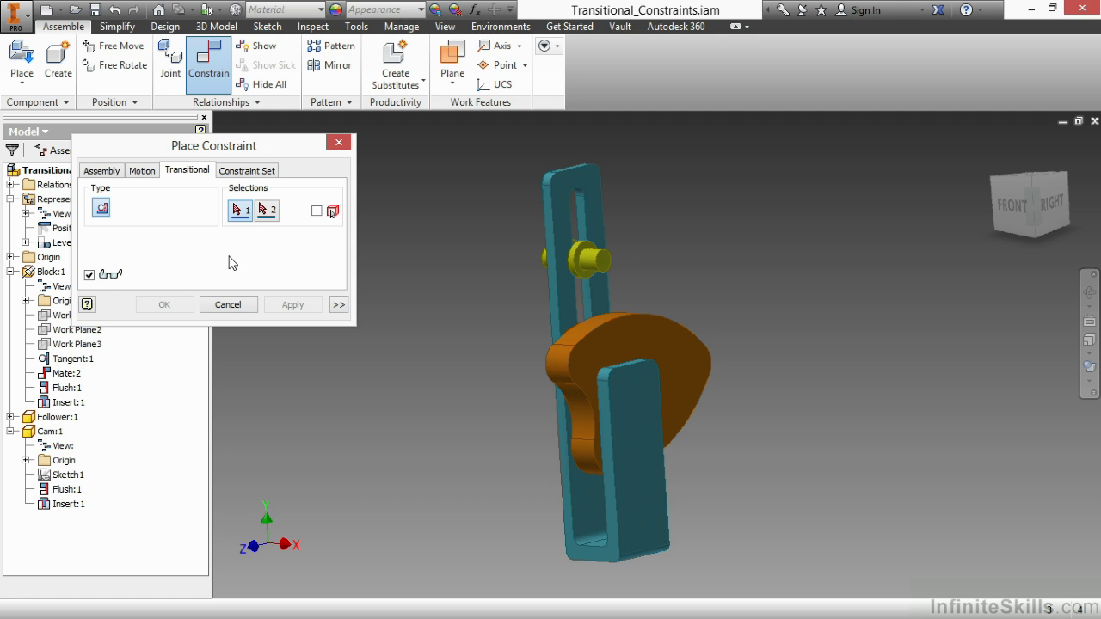
click(338, 306)
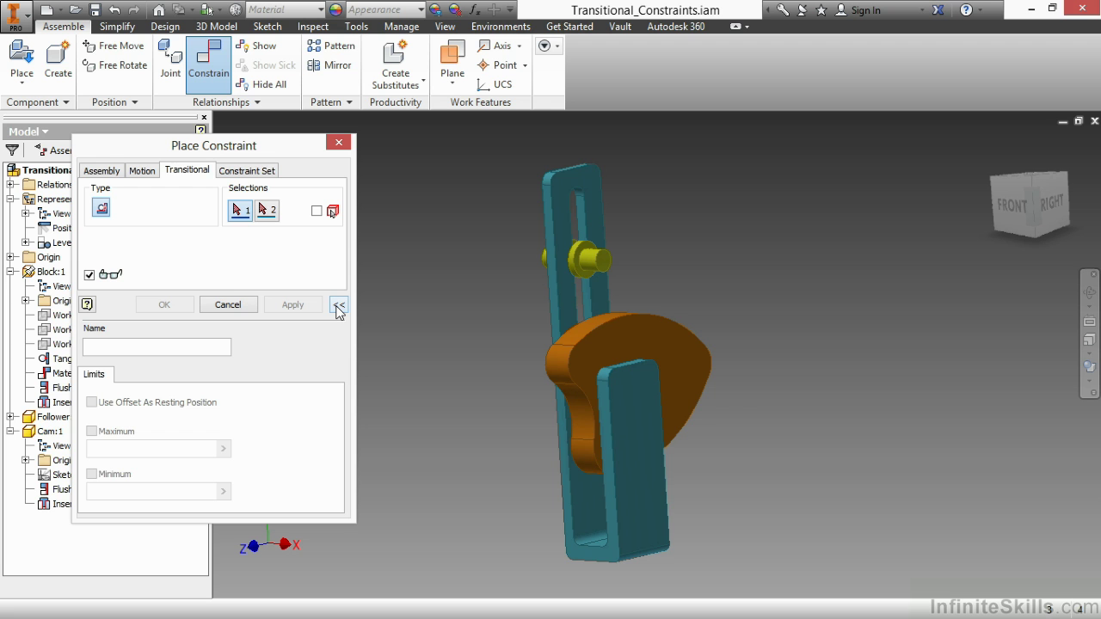
click(338, 306)
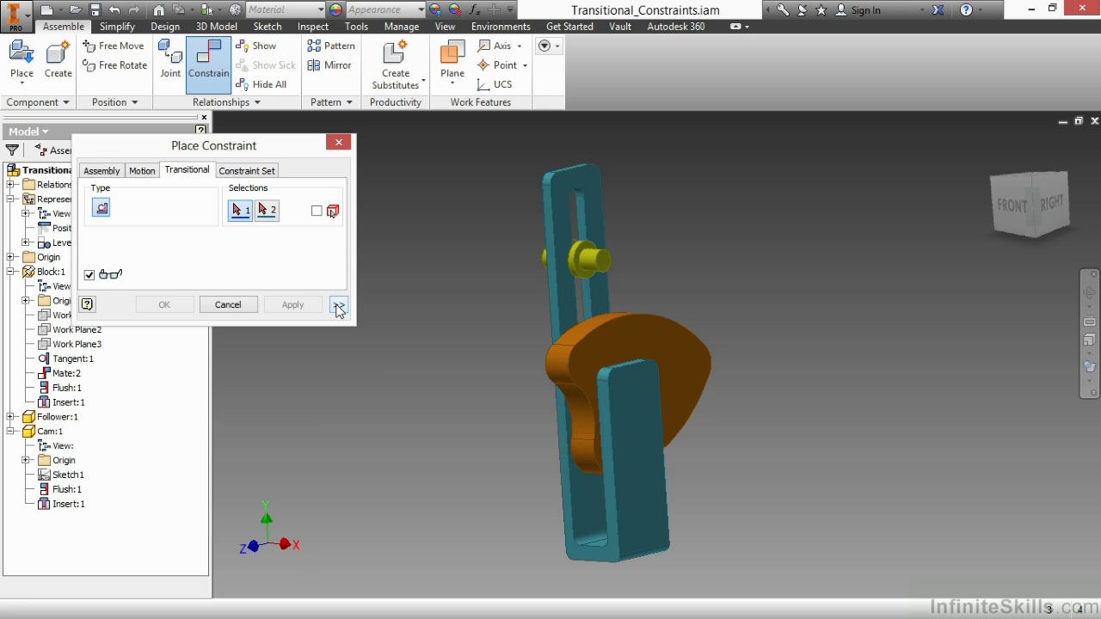
scroll(627, 311, down, 3)
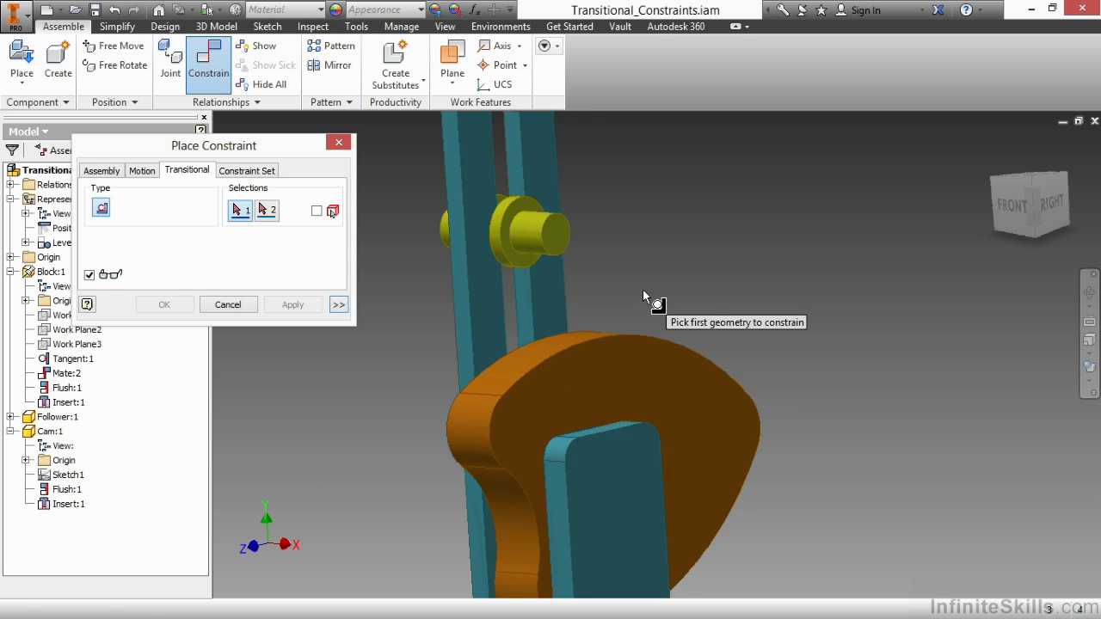
middle_drag(649, 304, 644, 255)
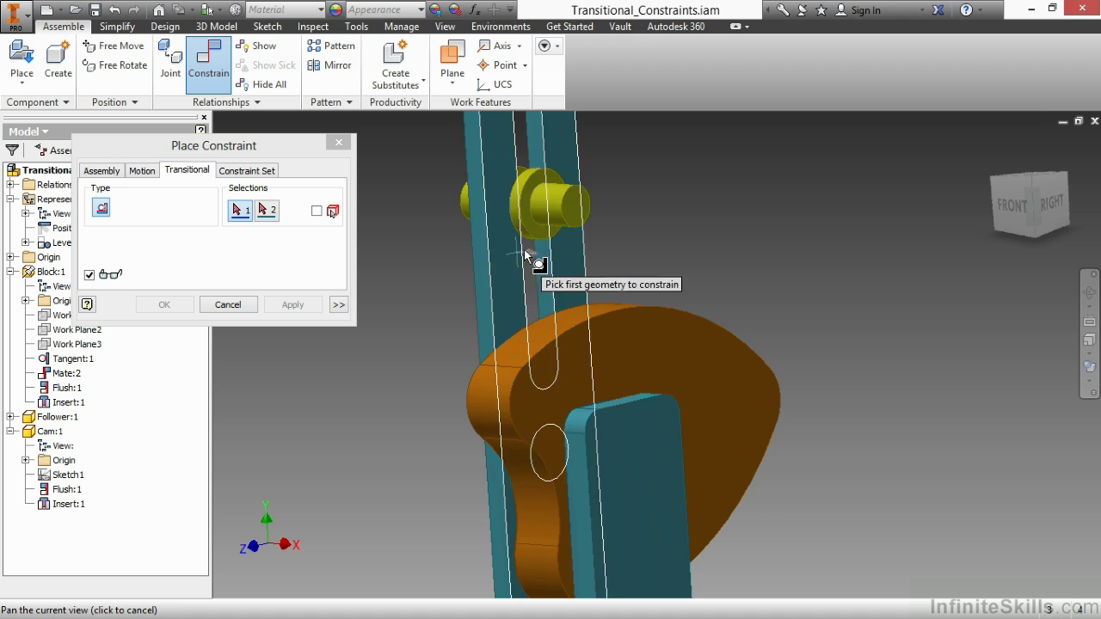
click(559, 194)
scroll(593, 215, down, 3)
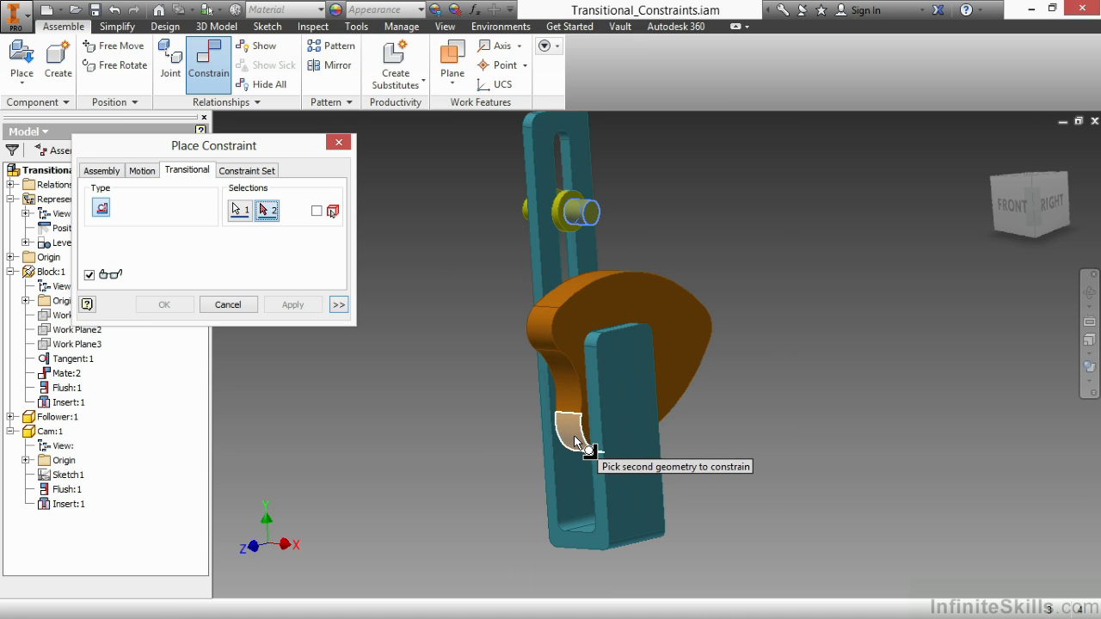
mouse_move(578, 442)
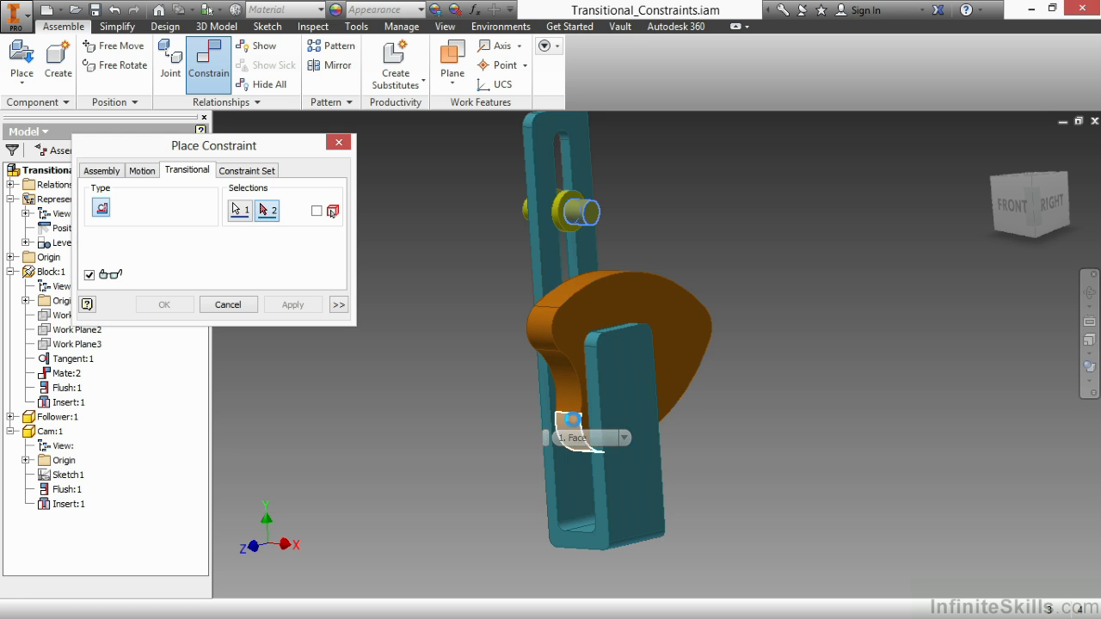
click(574, 420)
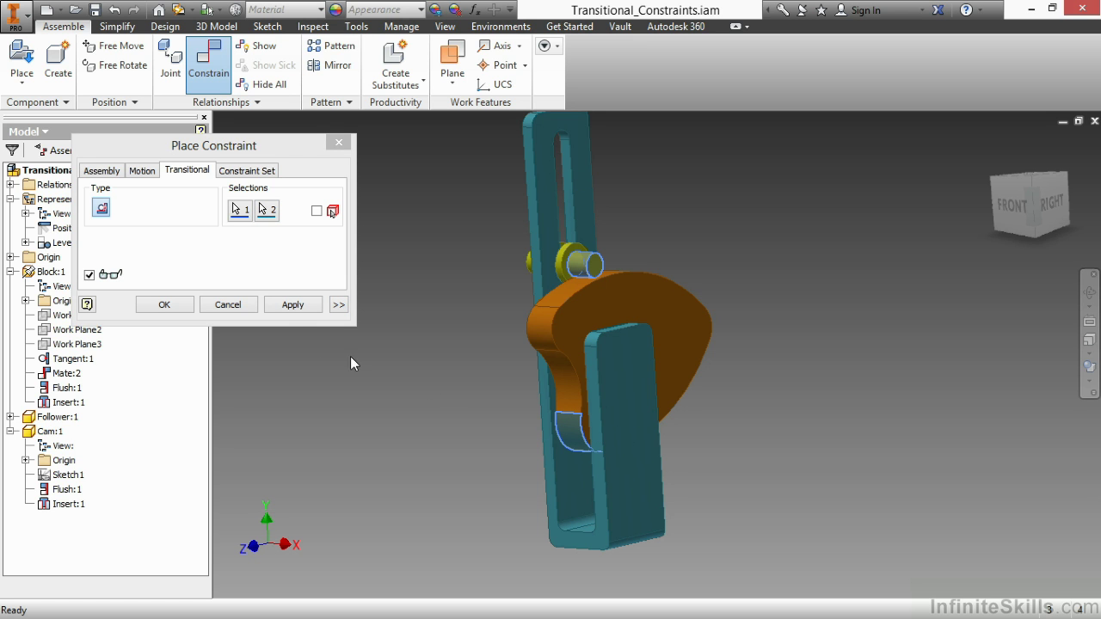
click(285, 310)
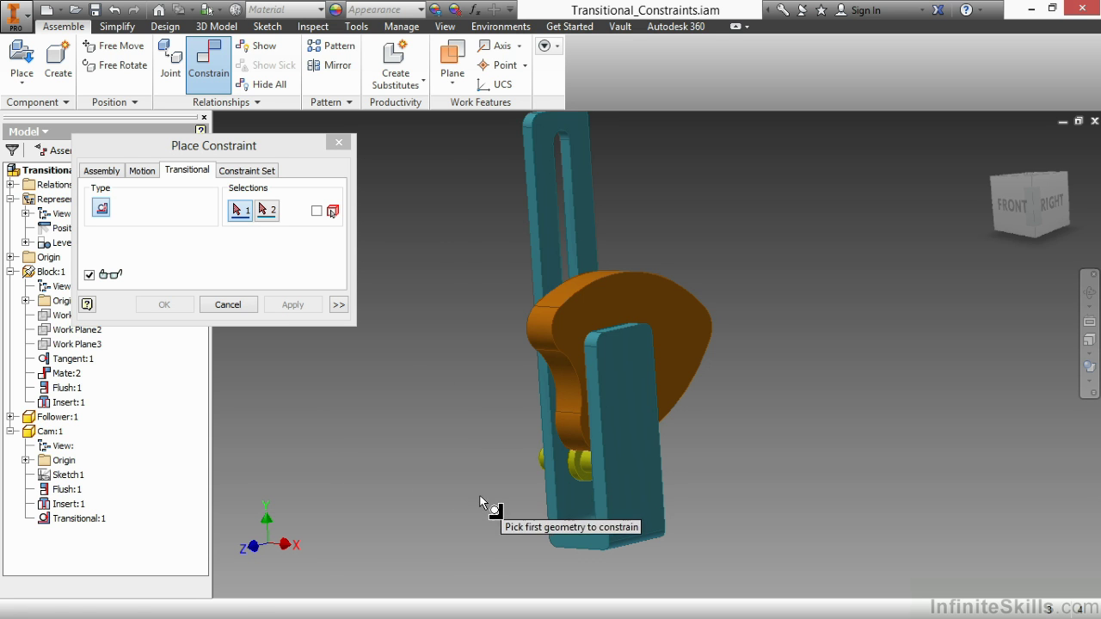
shift+middle_drag(487, 504, 606, 447)
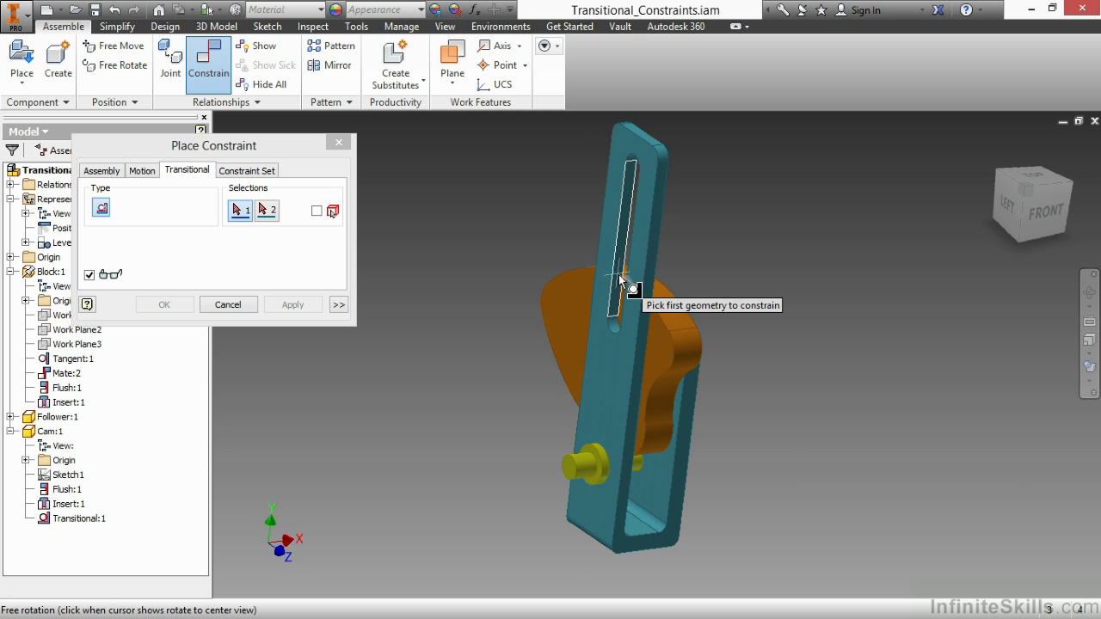
shift+middle_drag(512, 401, 392, 399)
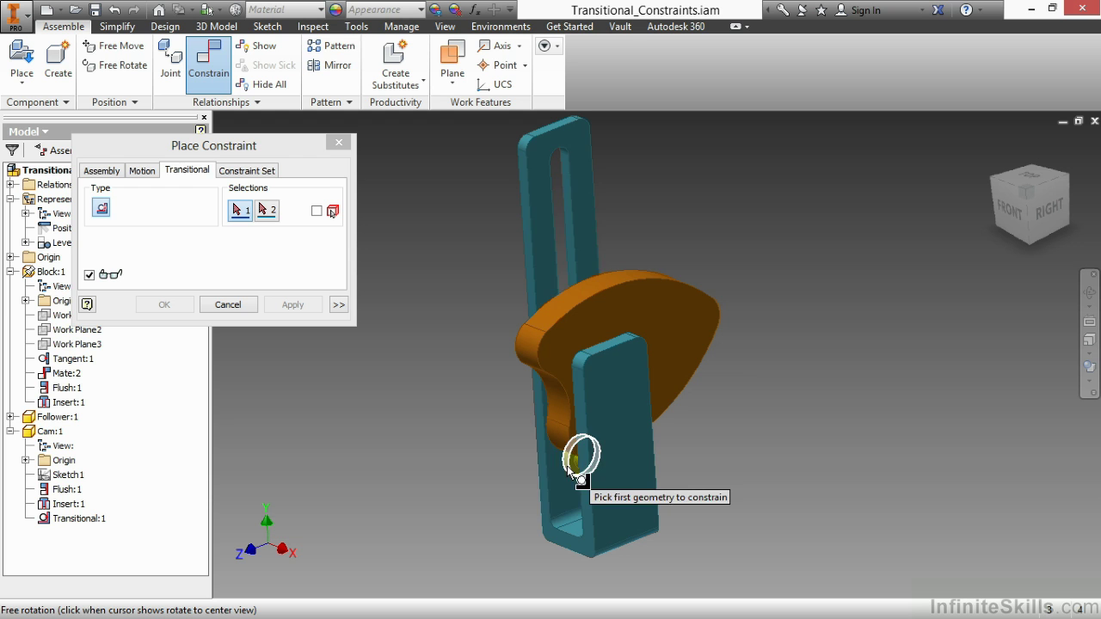
click(228, 305)
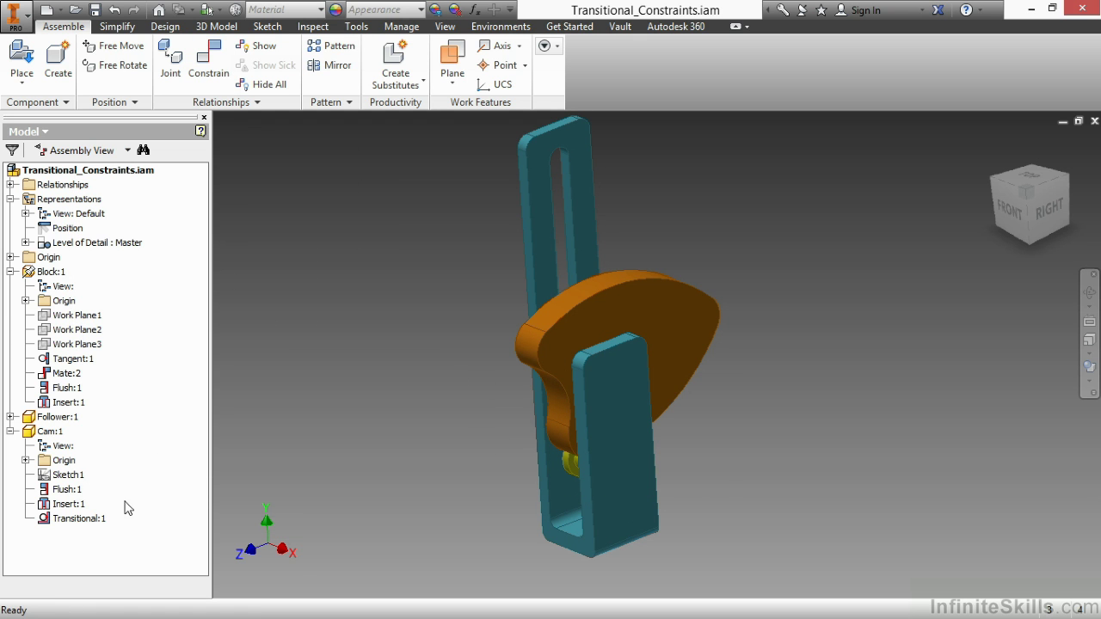
Delete the cam's transitional constraint and move the follower back up near the upper end of the block's slot
right_click(98, 523)
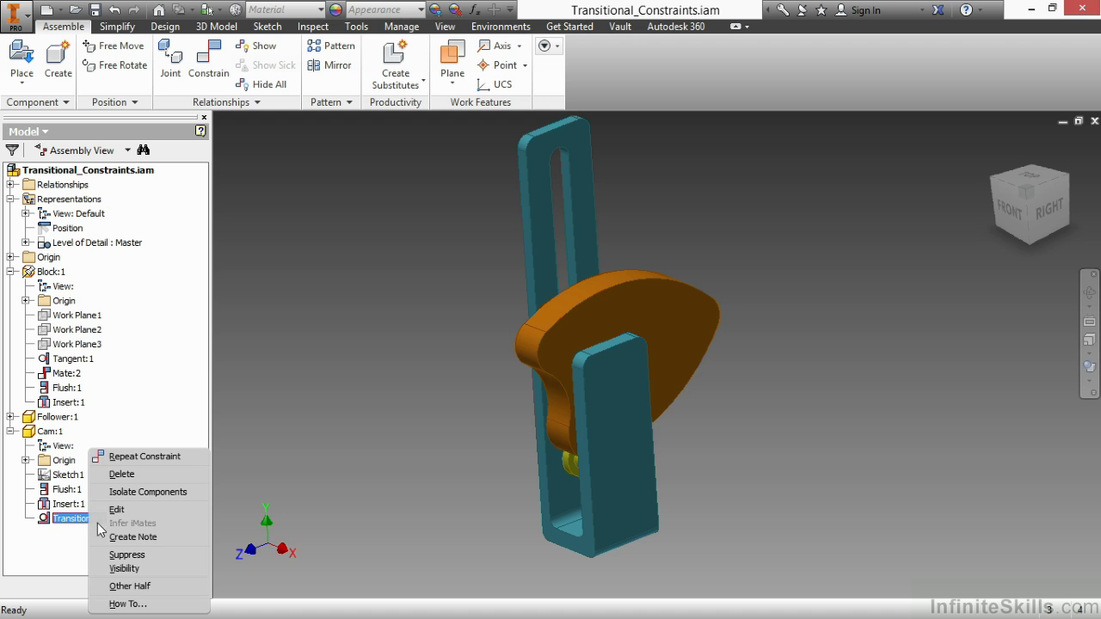
click(147, 478)
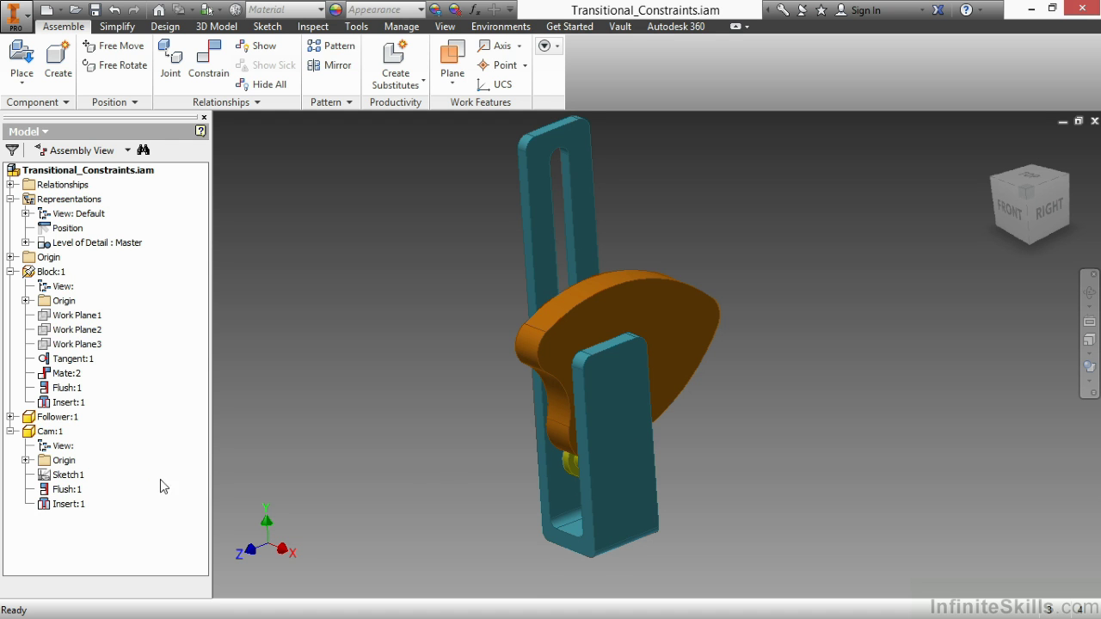
drag(568, 460, 558, 224)
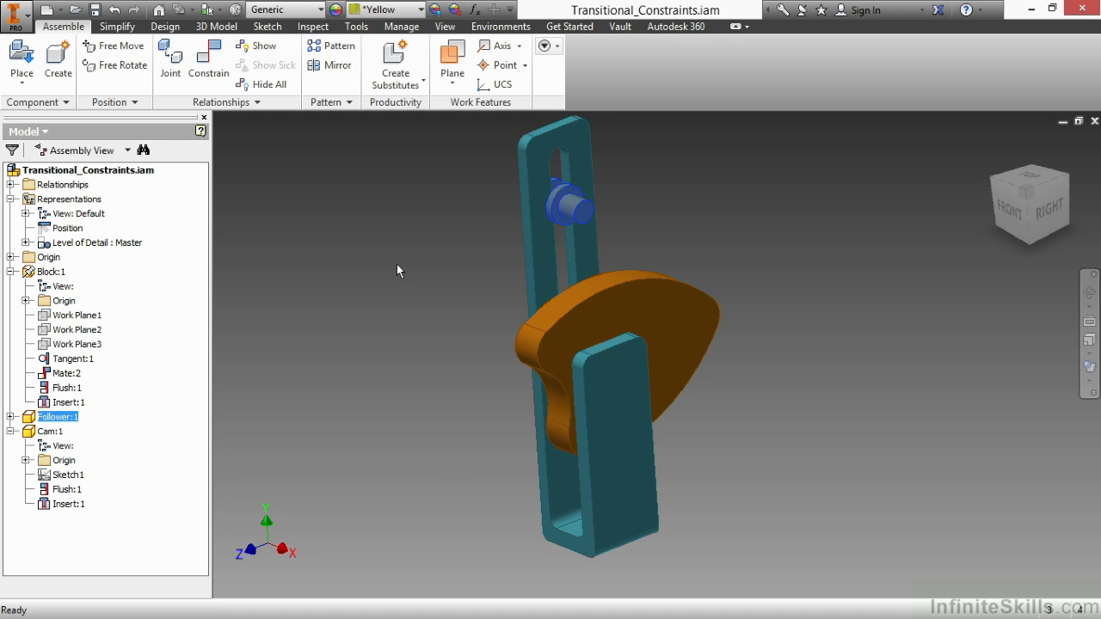
click(373, 263)
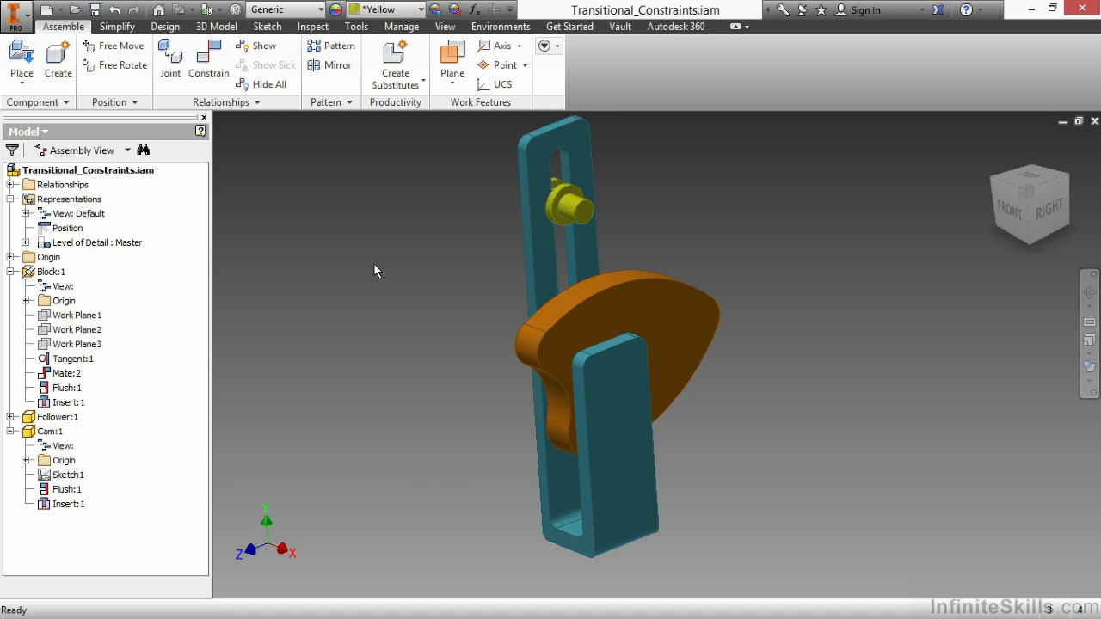
Set up a mate constraint between the follower's center axis and the block's Work Plane2
click(211, 69)
drag(209, 151, 266, 147)
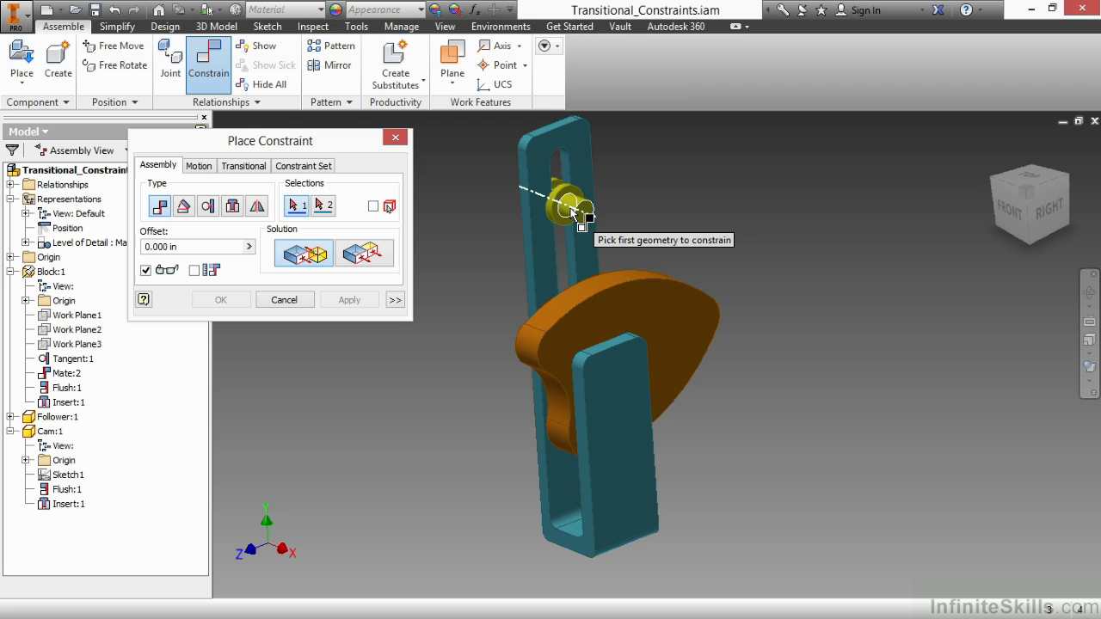
click(572, 210)
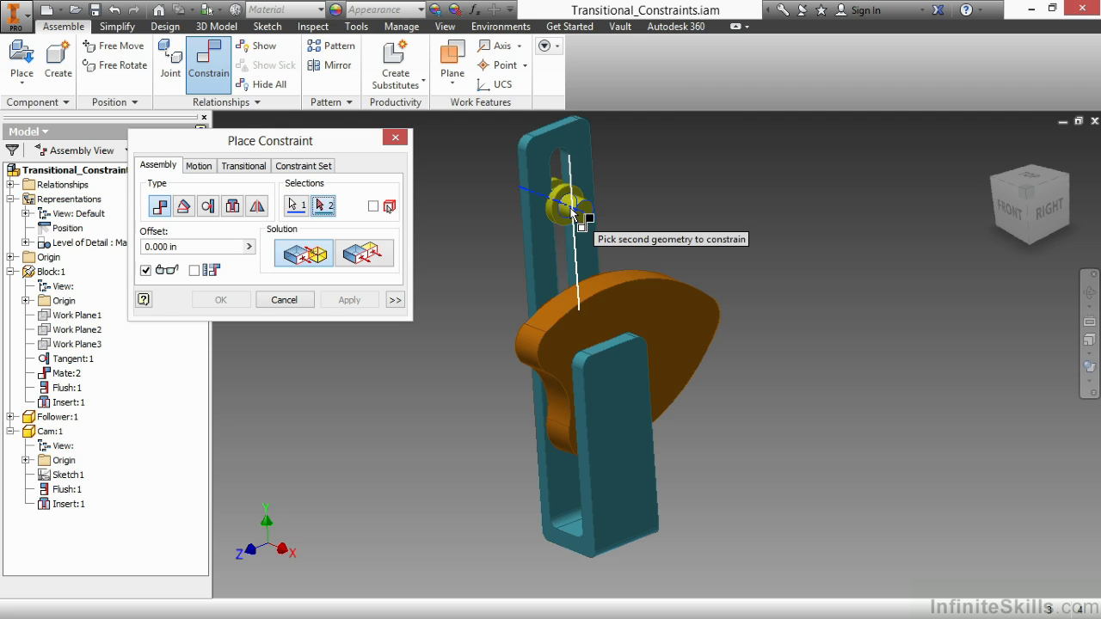
click(91, 334)
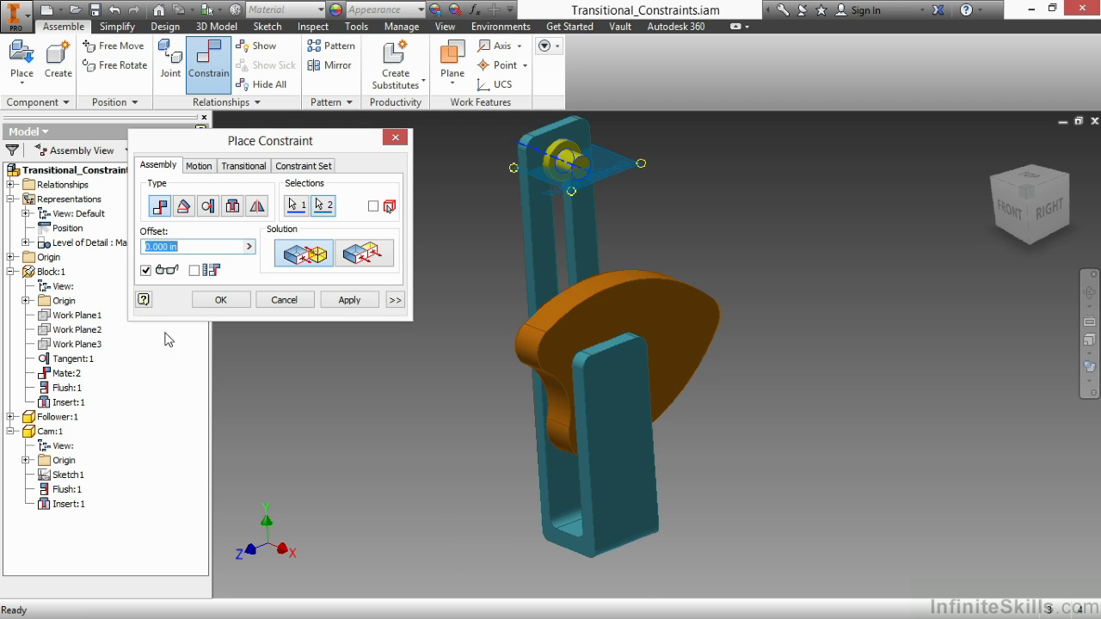
middle_drag(480, 165, 467, 252)
scroll(516, 275, up, 2)
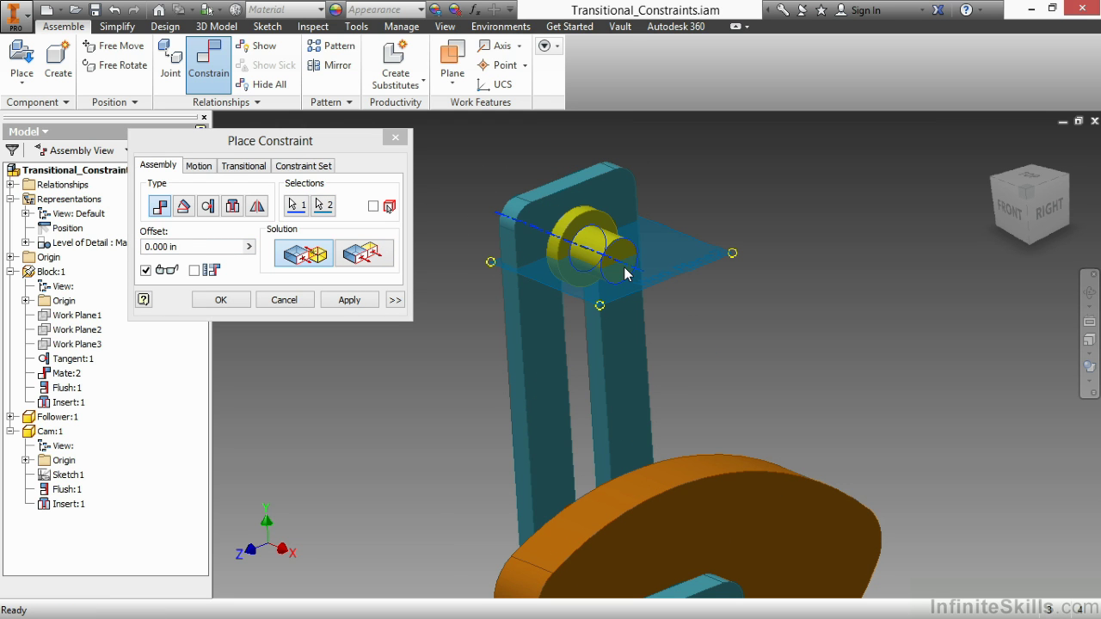
Enable both limits on the mate constraint, with a maximum of 0.000 in and a minimum of -5
click(395, 300)
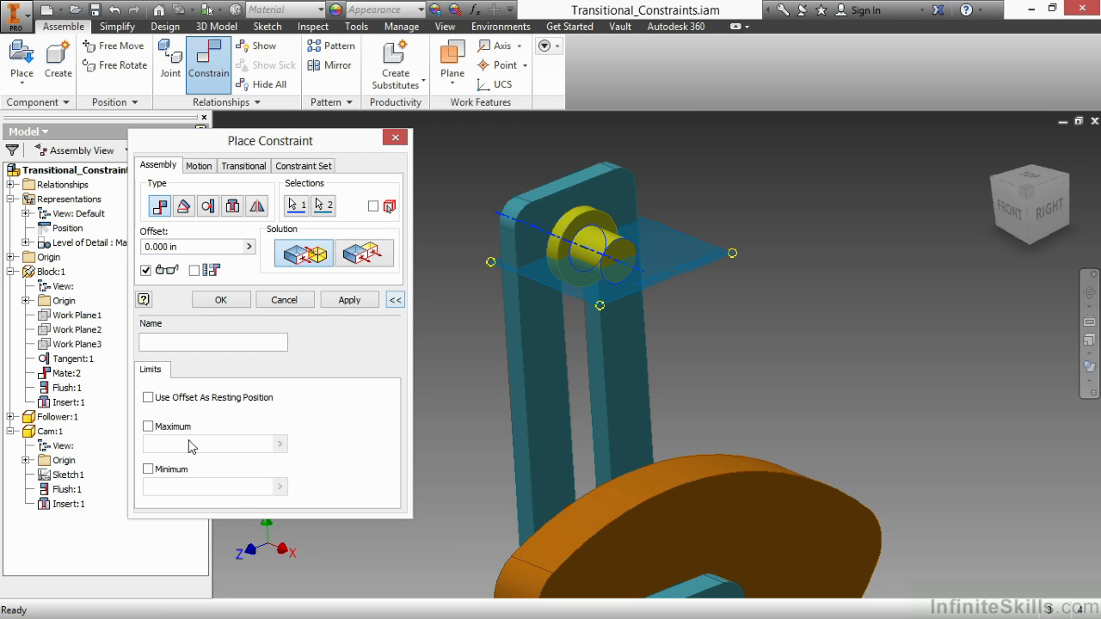
click(148, 426)
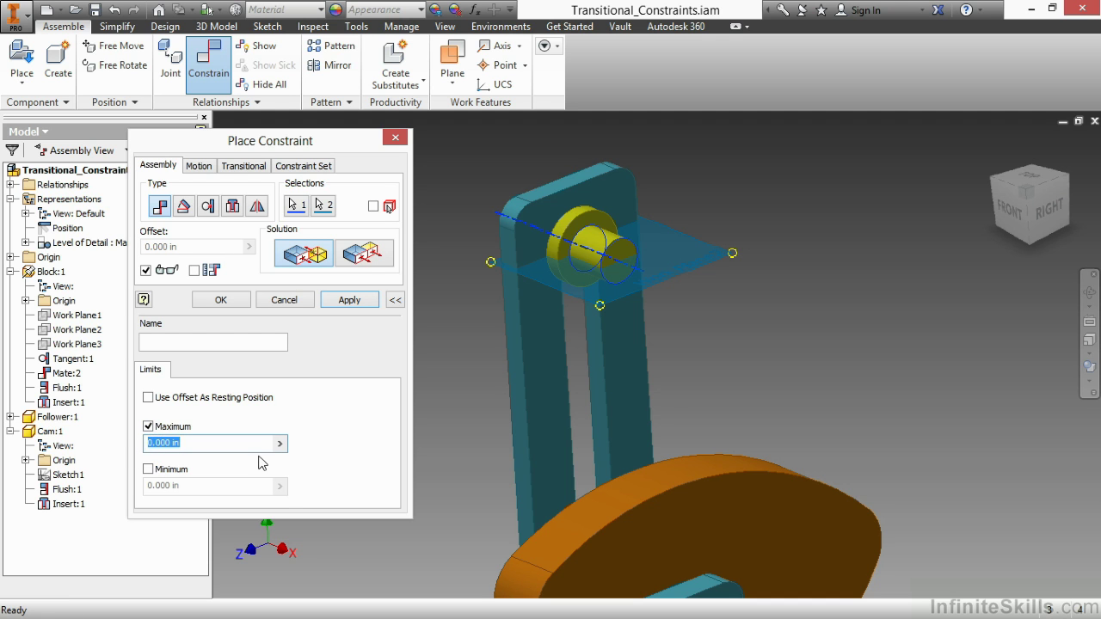
click(148, 469)
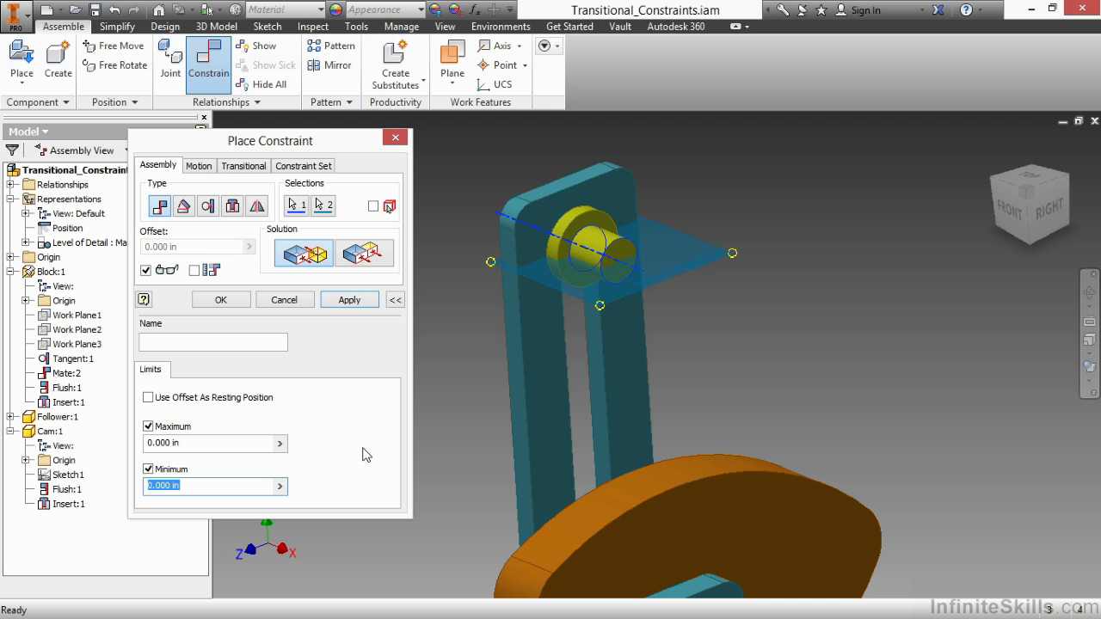
text(-5)
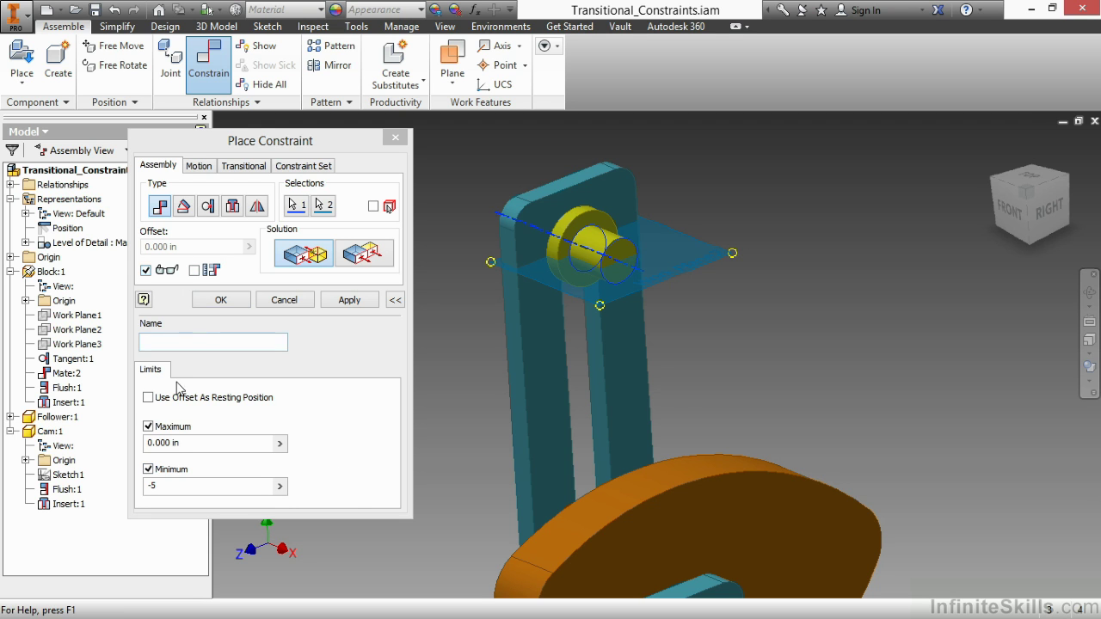
Try the offset as resting position with a value of -5, reset the offset to 0 and turn the option off
click(147, 398)
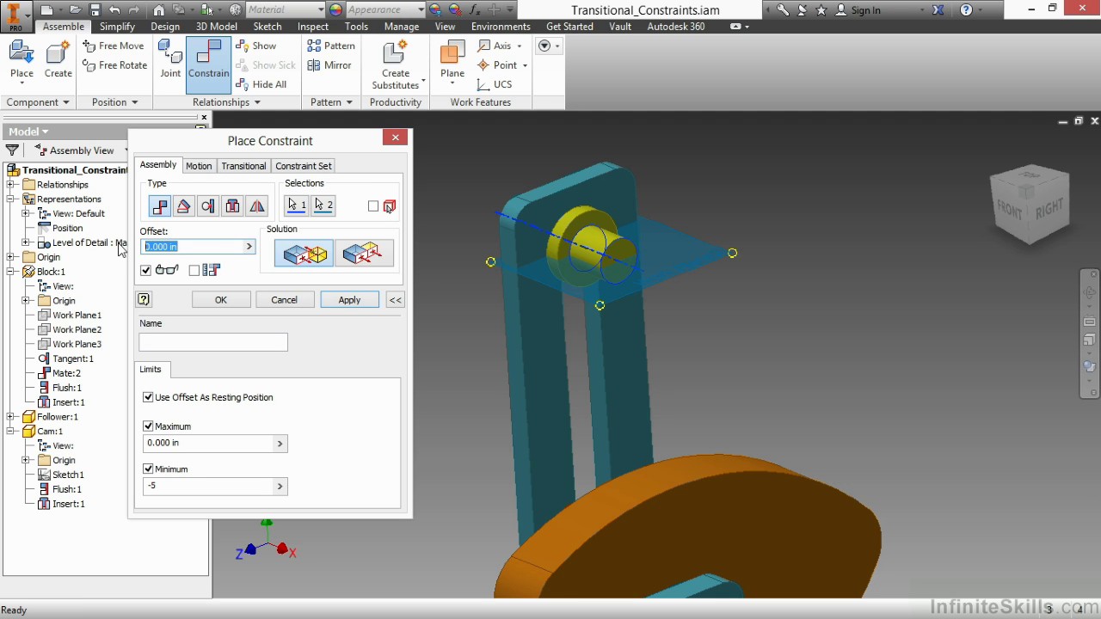
text(-5)
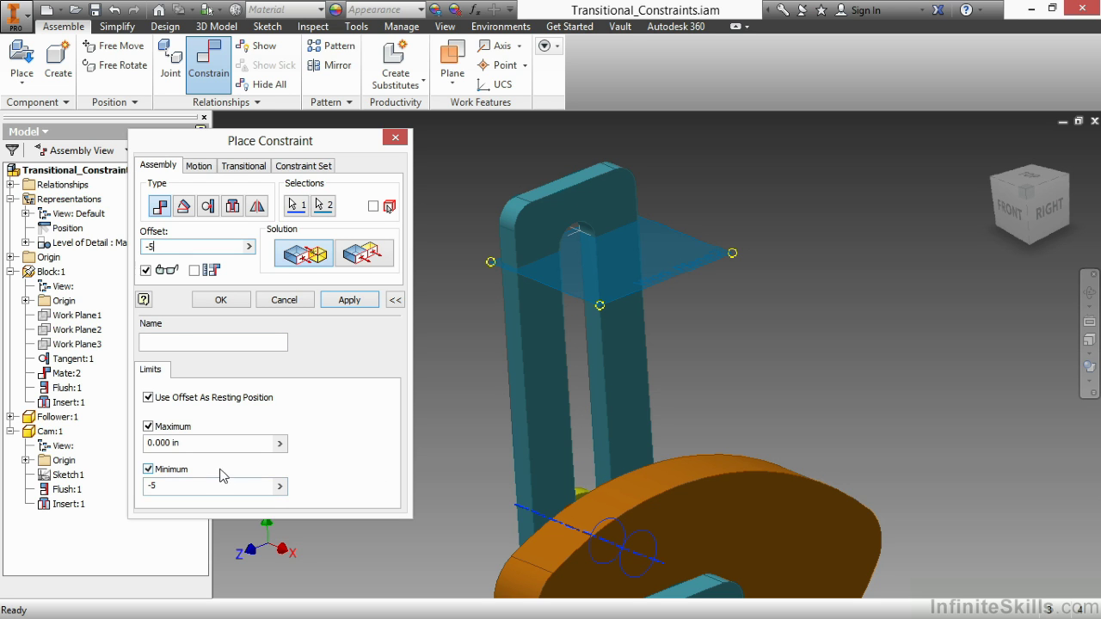
drag(166, 245, 117, 253)
text(0)
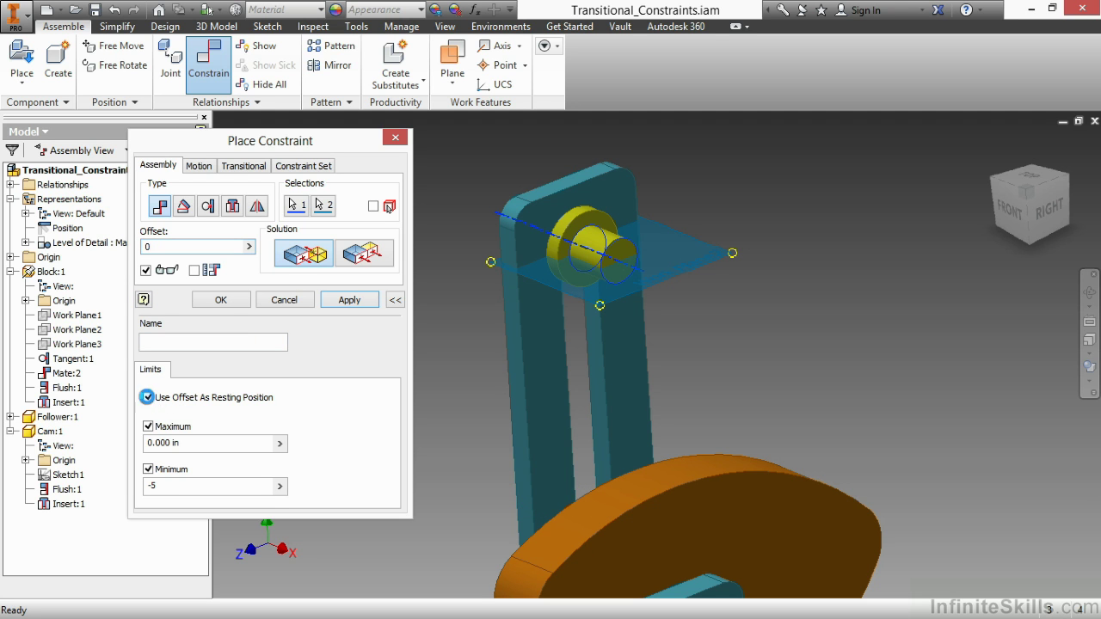
click(148, 397)
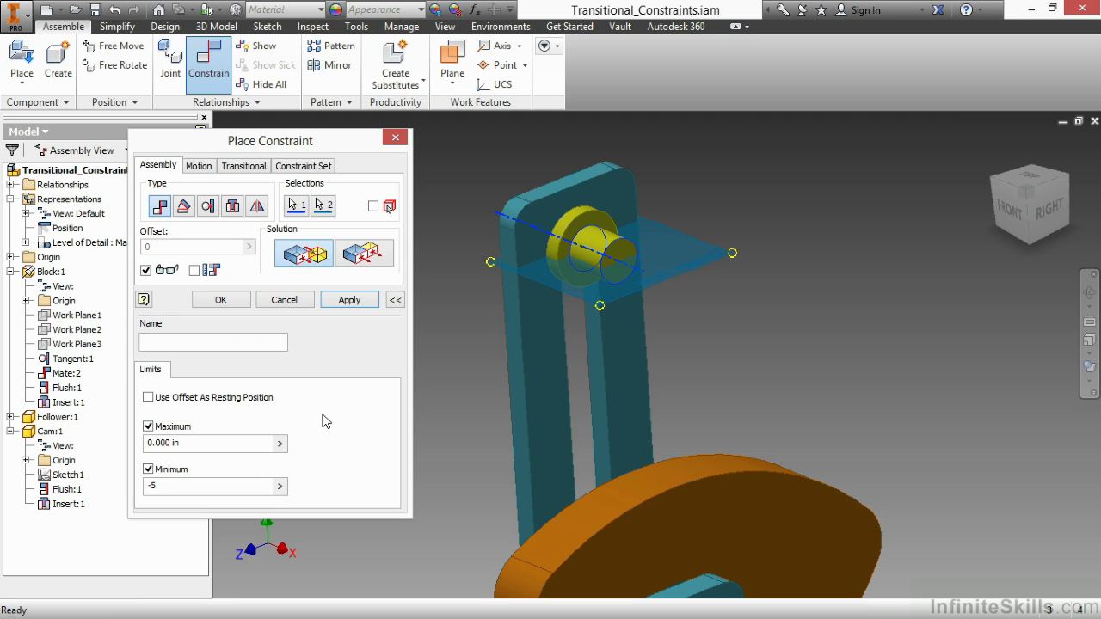
Apply the limited mate constraint and test the follower's movement in the block's slot
click(348, 300)
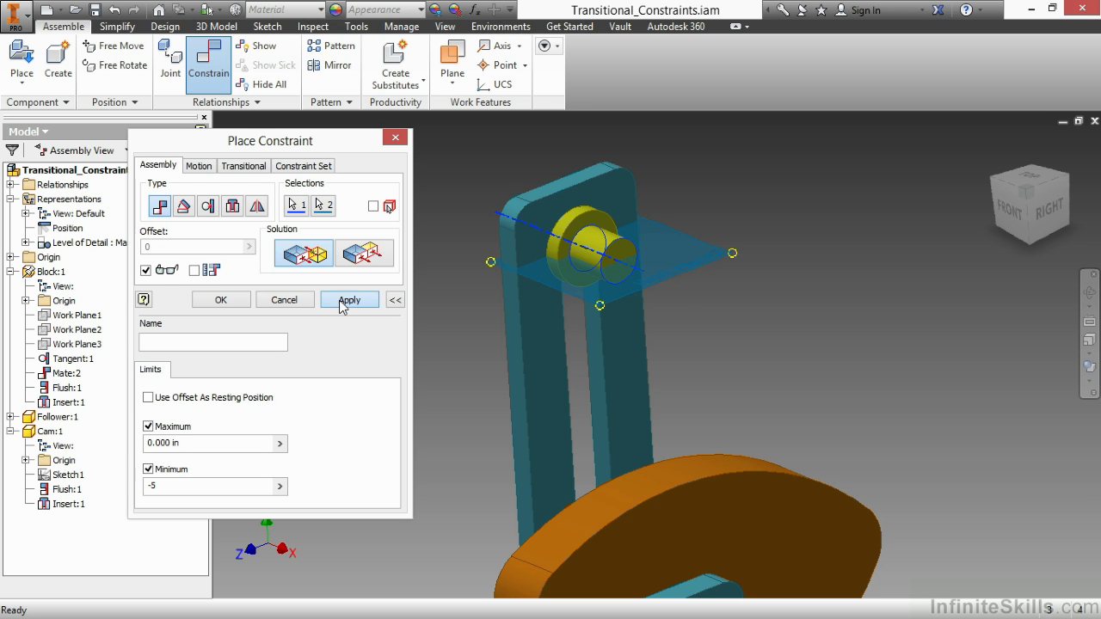
click(395, 137)
shift+middle_drag(371, 342, 676, 215)
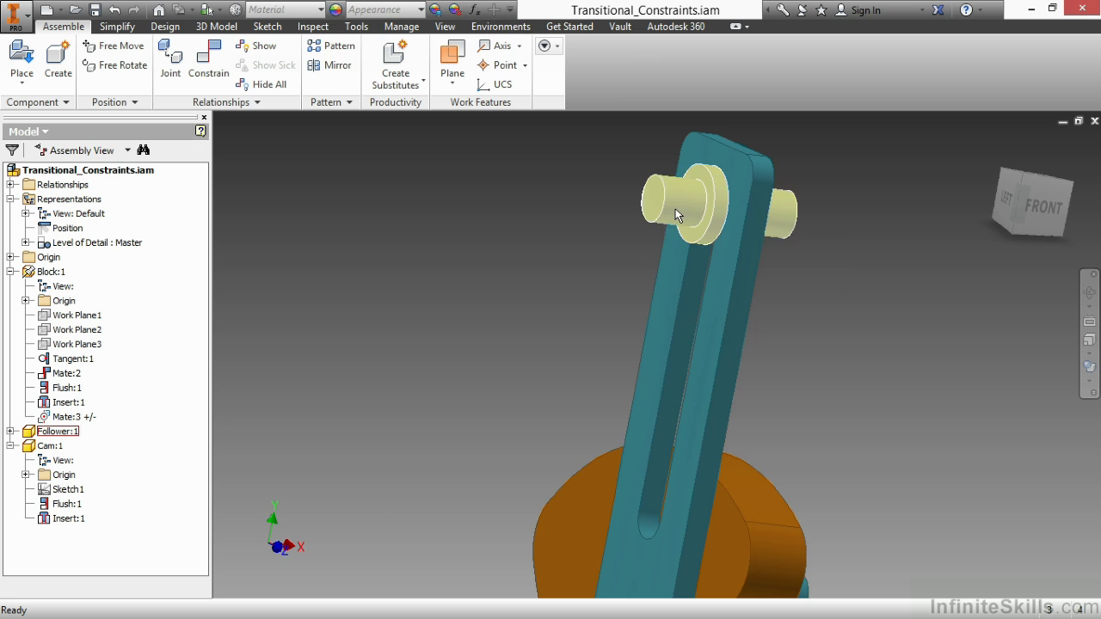
drag(676, 215, 699, 220)
shift+middle_drag(586, 394, 492, 398)
scroll(493, 398, down, 6)
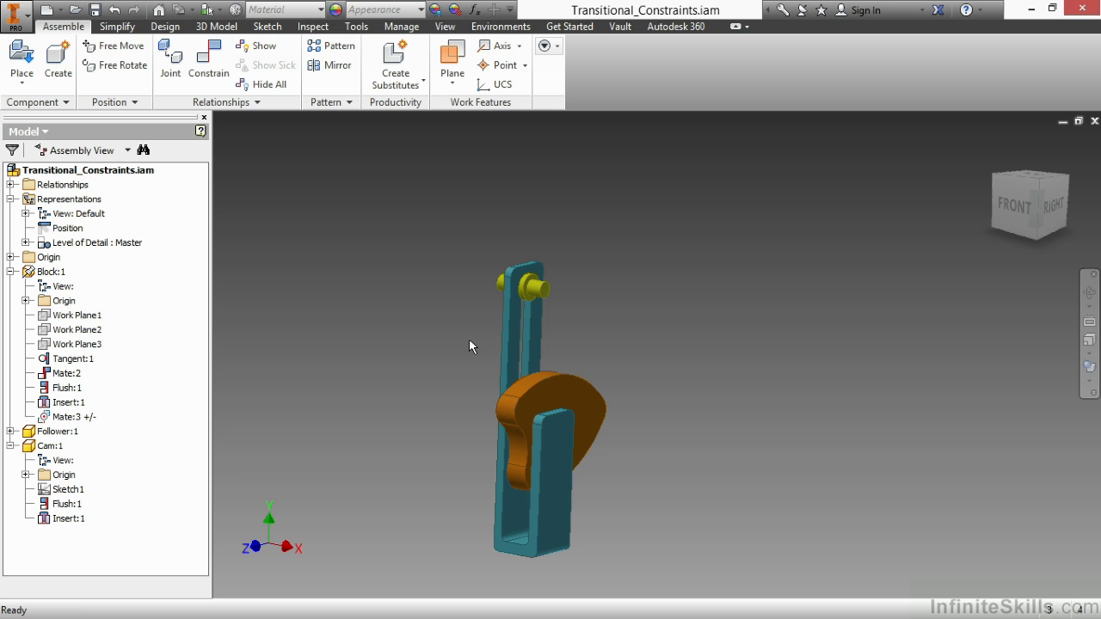
Add a transitional constraint between the follower's pin face and the cam's large upper curved face
shift+middle_drag(469, 341, 456, 342)
click(194, 69)
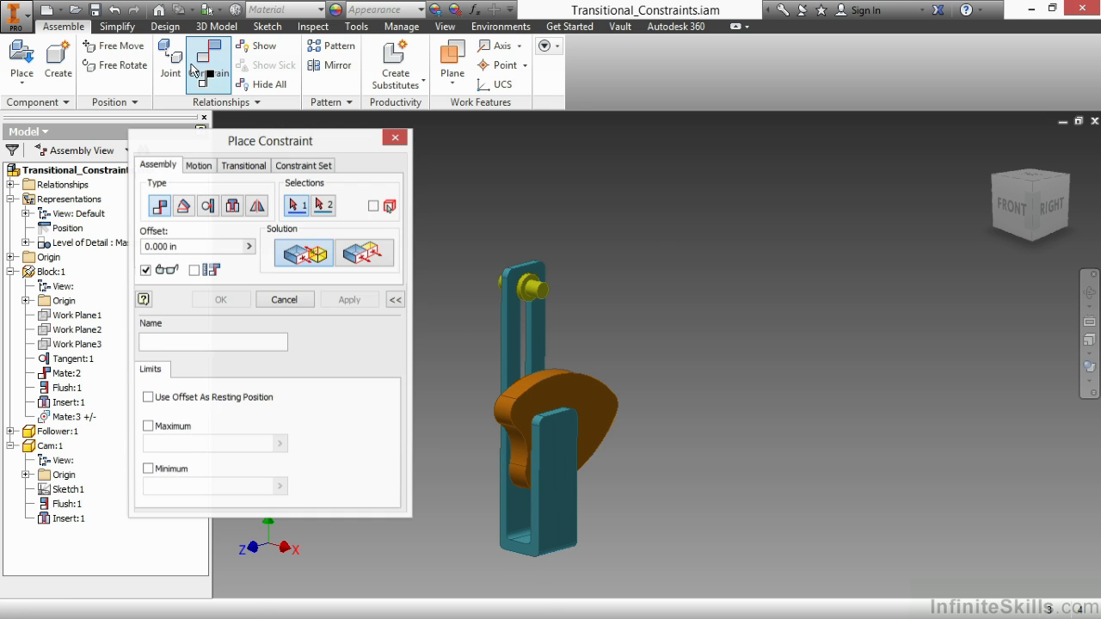
click(244, 165)
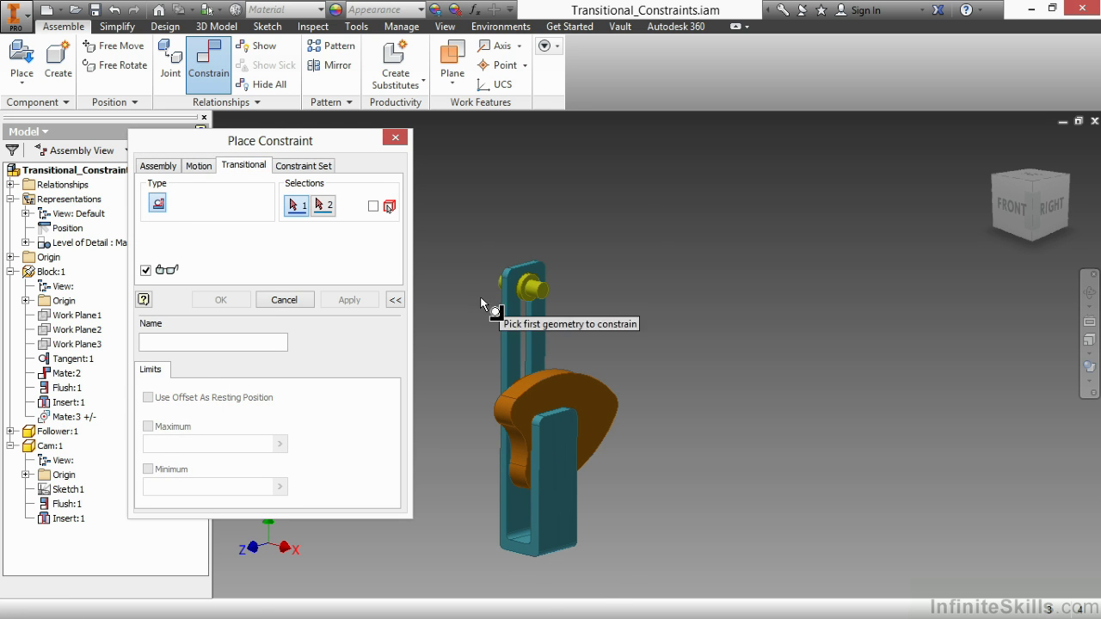
scroll(482, 303, up, 4)
middle_drag(570, 327, 634, 253)
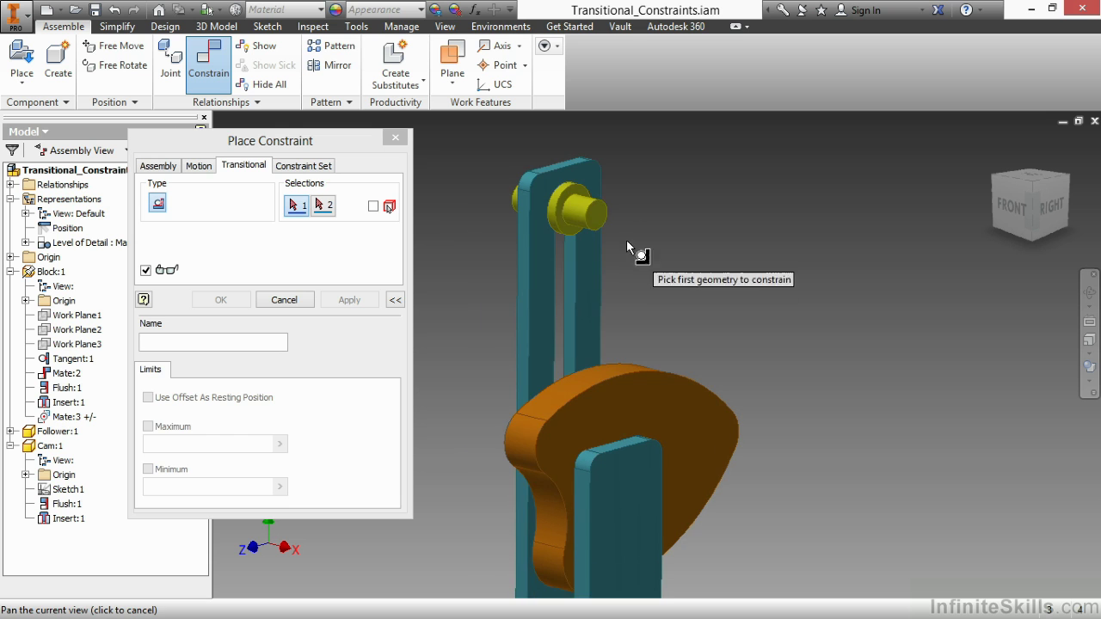
click(580, 201)
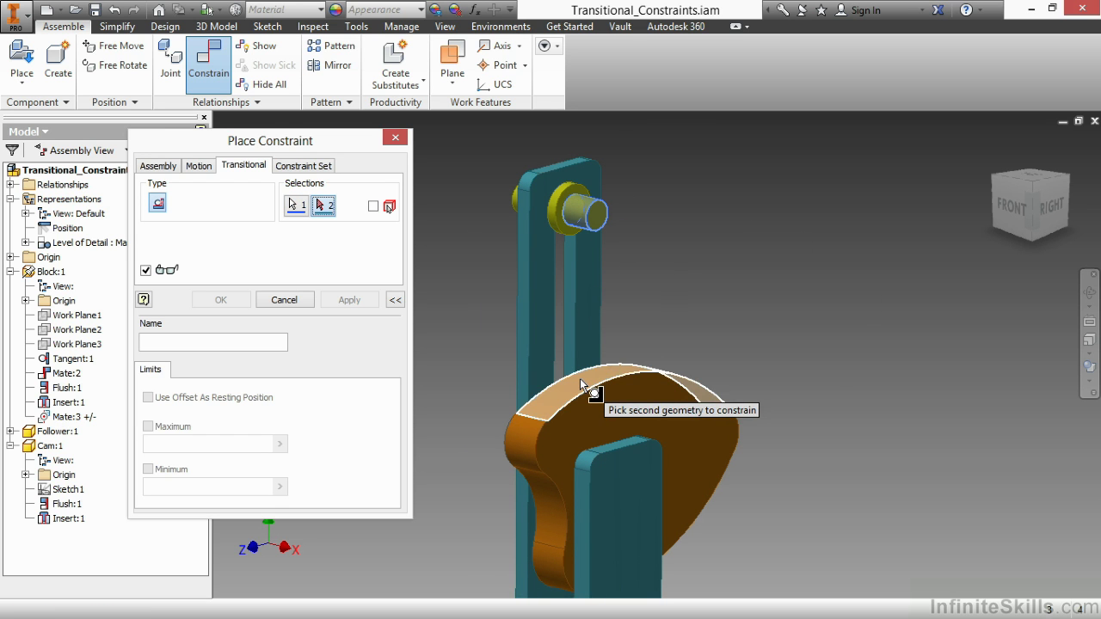
click(580, 378)
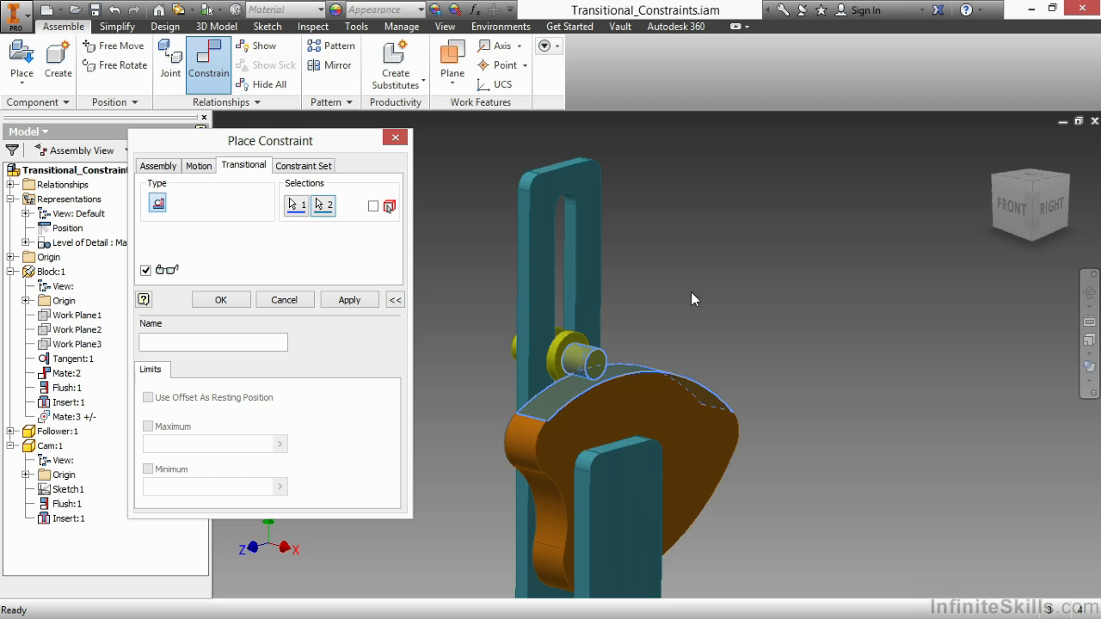
click(221, 300)
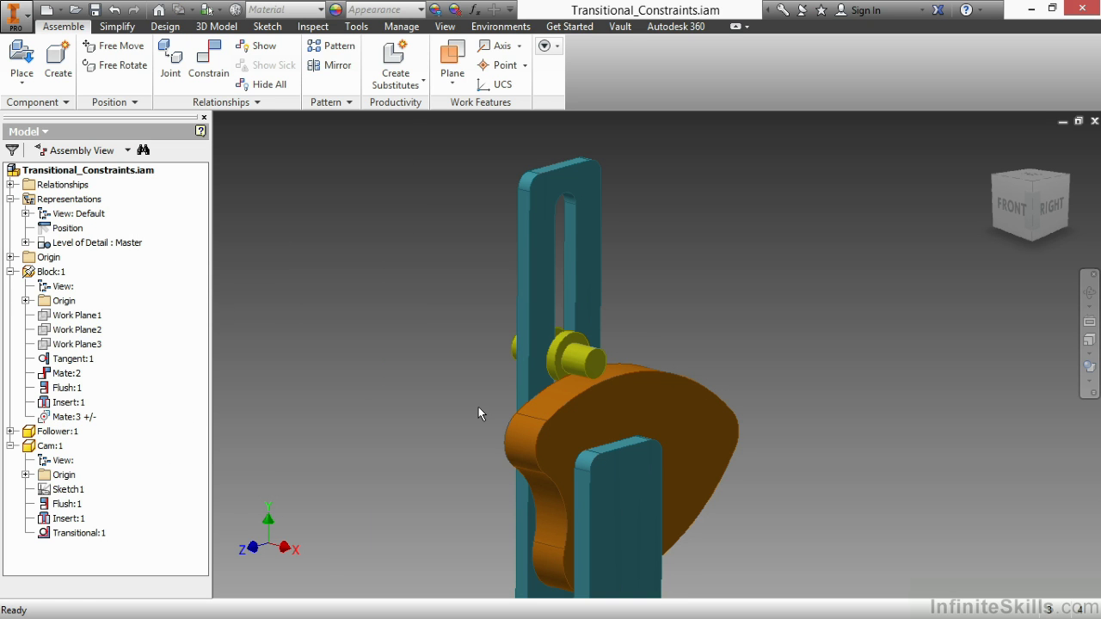
Rotate the cam to test how the follower rides along its profile
drag(521, 412, 701, 436)
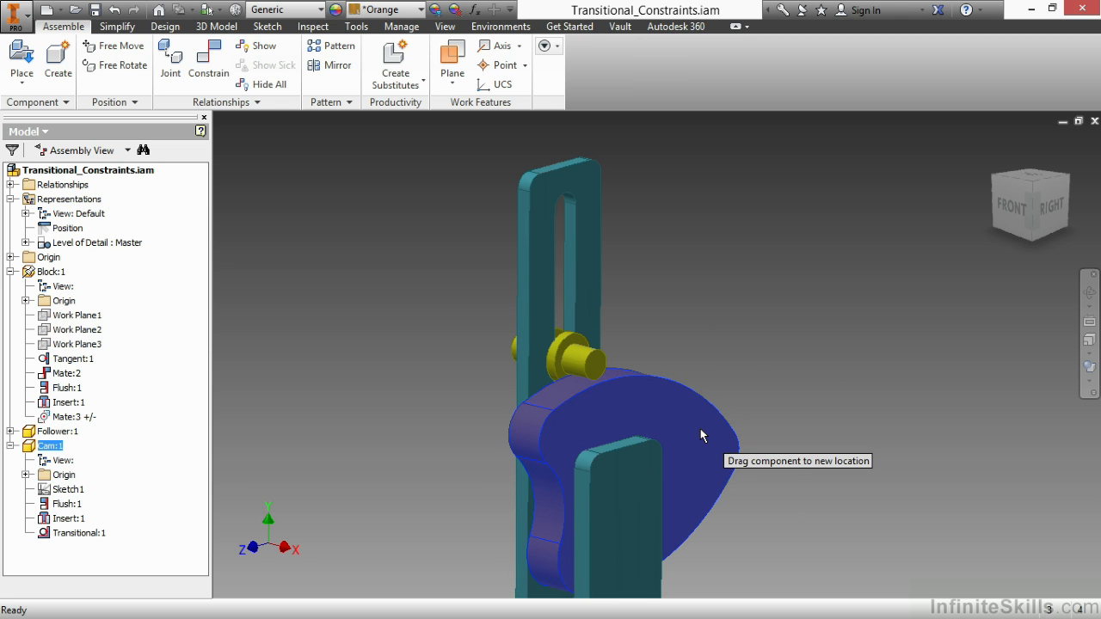